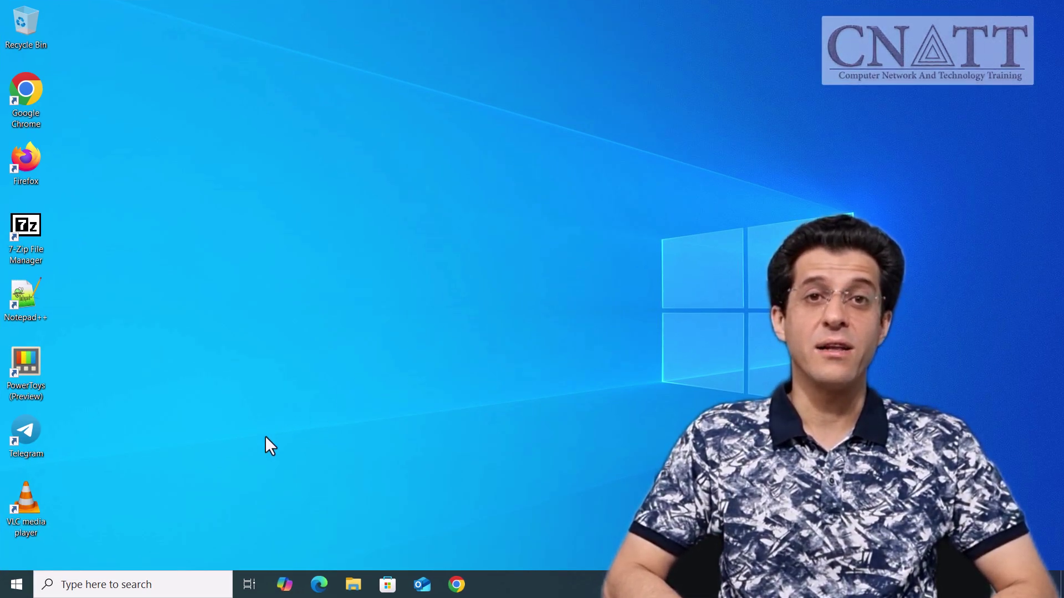
Show the PC's System About information from the Win+X quick-link menu
right_click(17, 585)
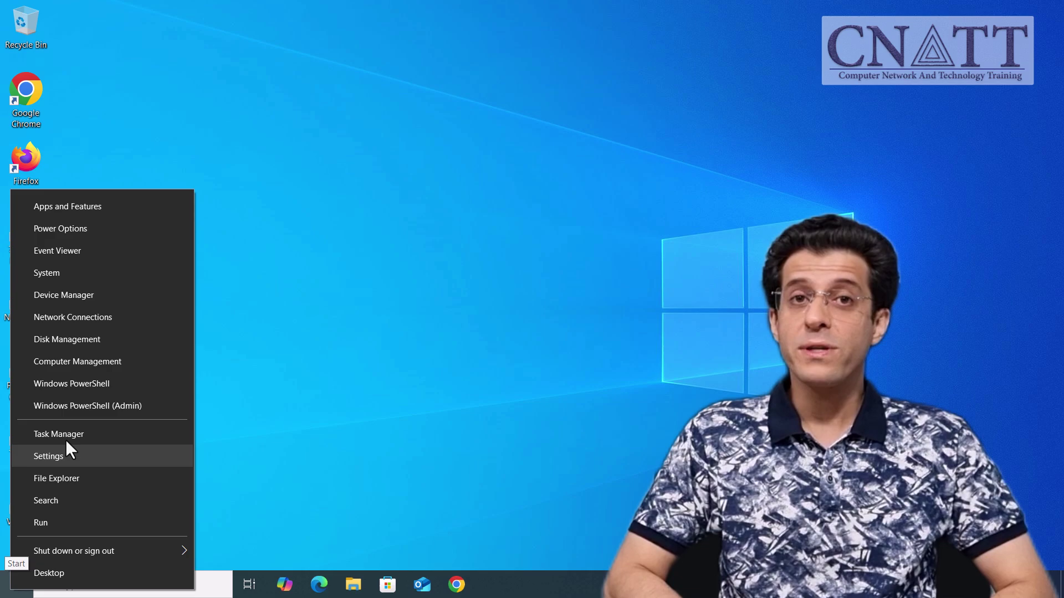
click(118, 271)
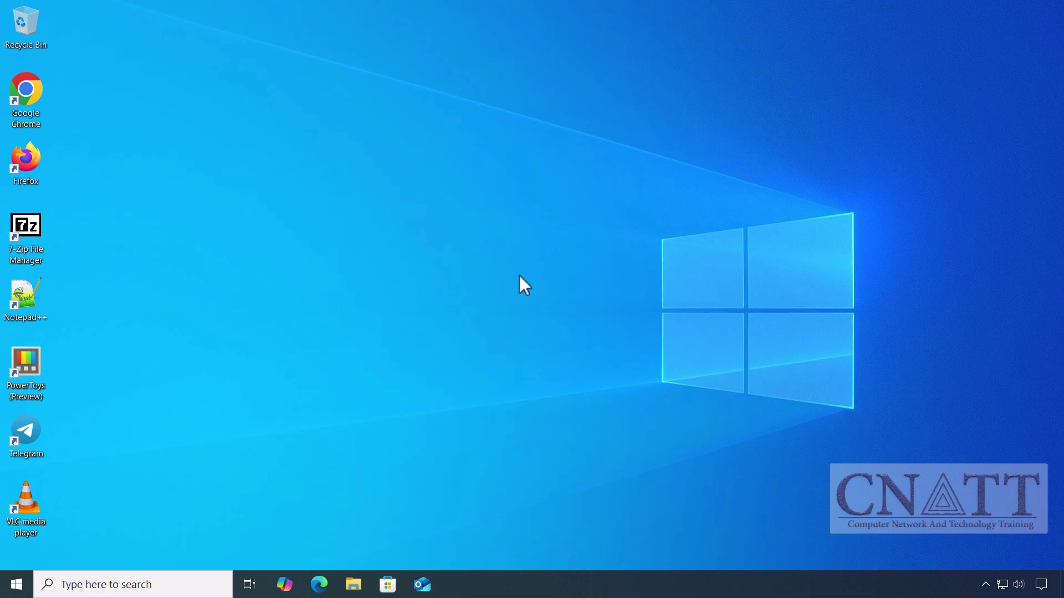
Search Edge for 'download pc health check app' and download the installer from Microsoft Support
click(318, 585)
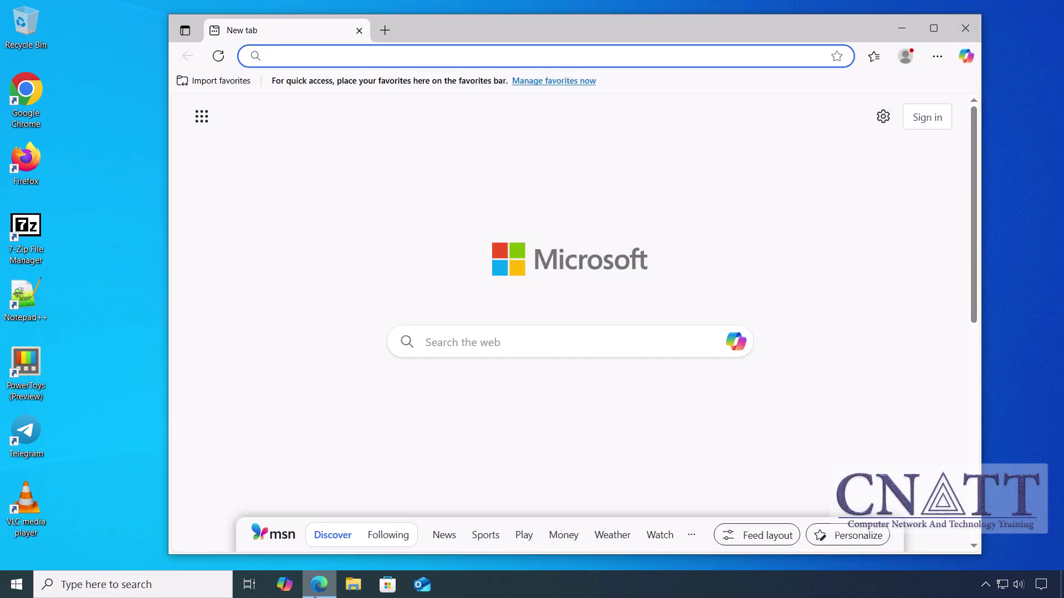
click(460, 338)
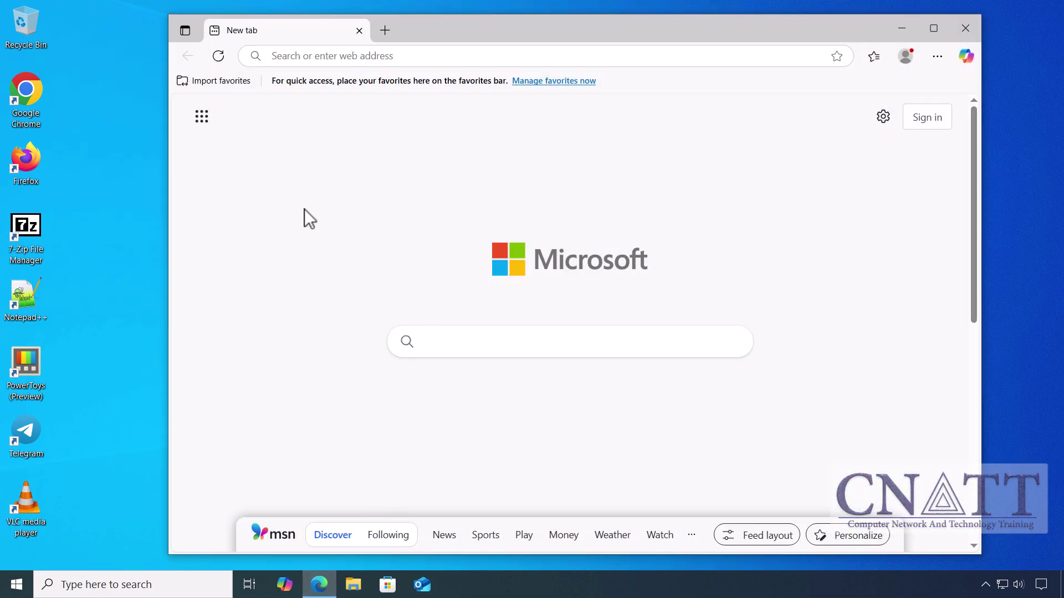
text(download pc )
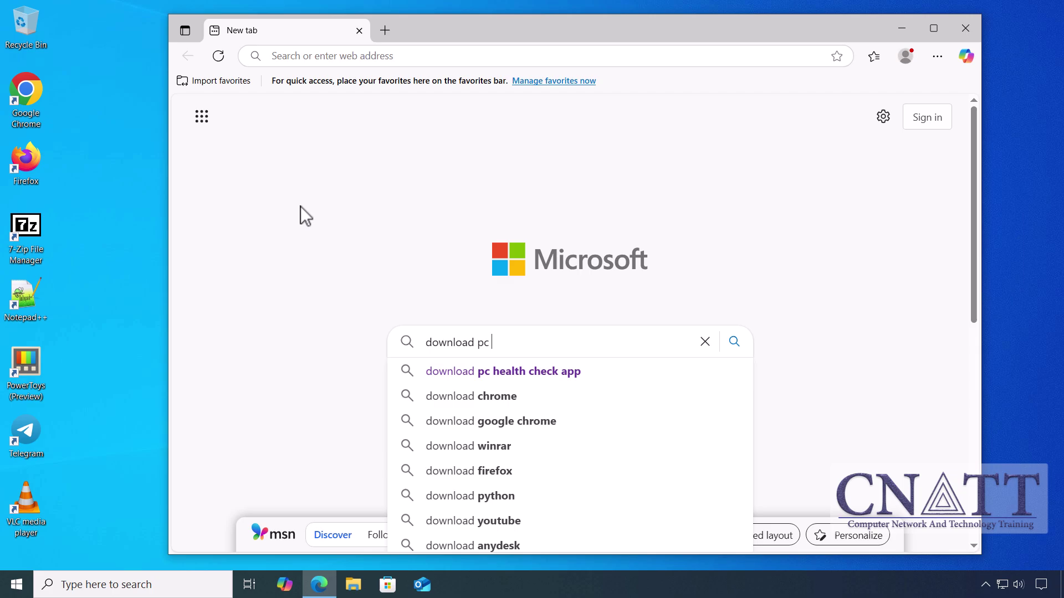
text(health che)
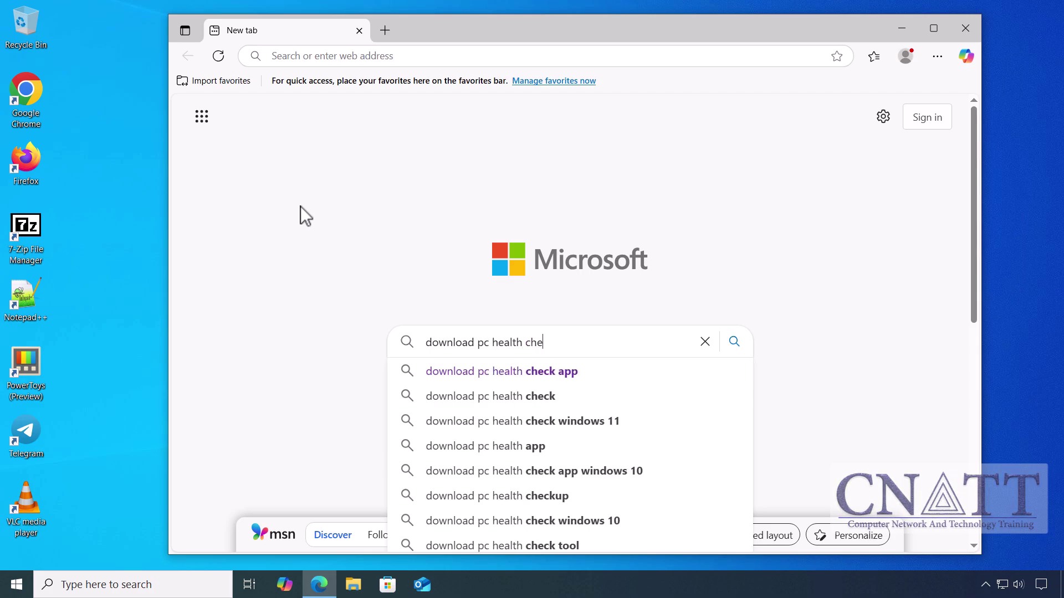
text(ck app)
key(Return)
scroll(317, 215, down, 5)
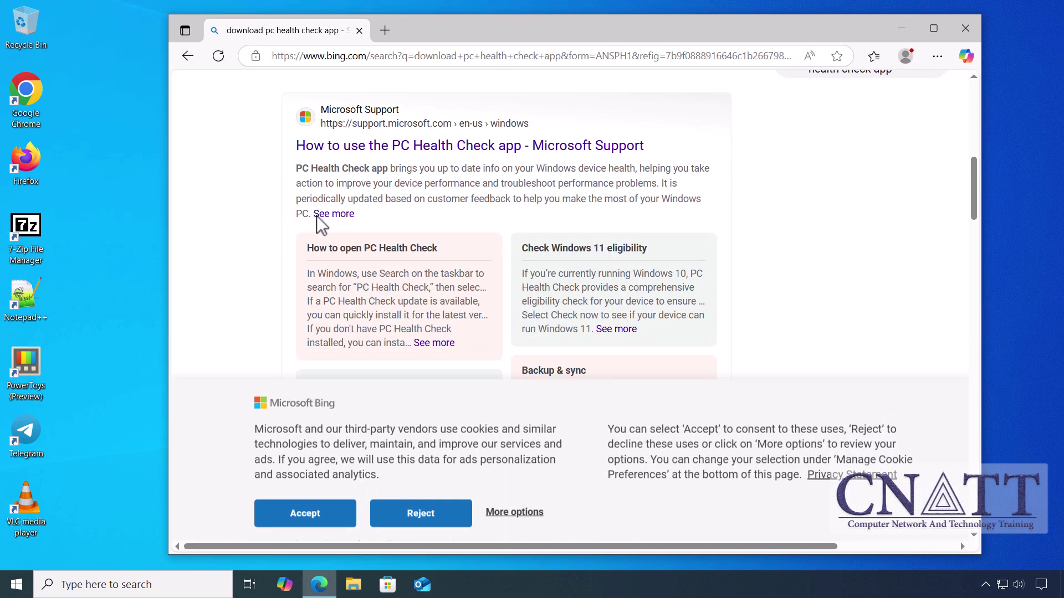
click(470, 147)
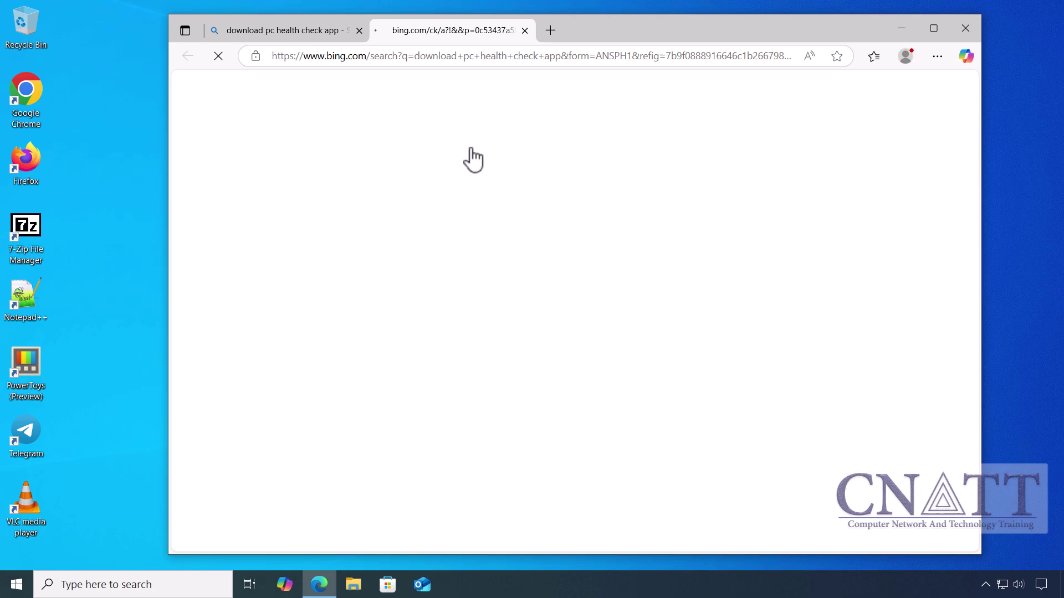
scroll(470, 159, down, 10)
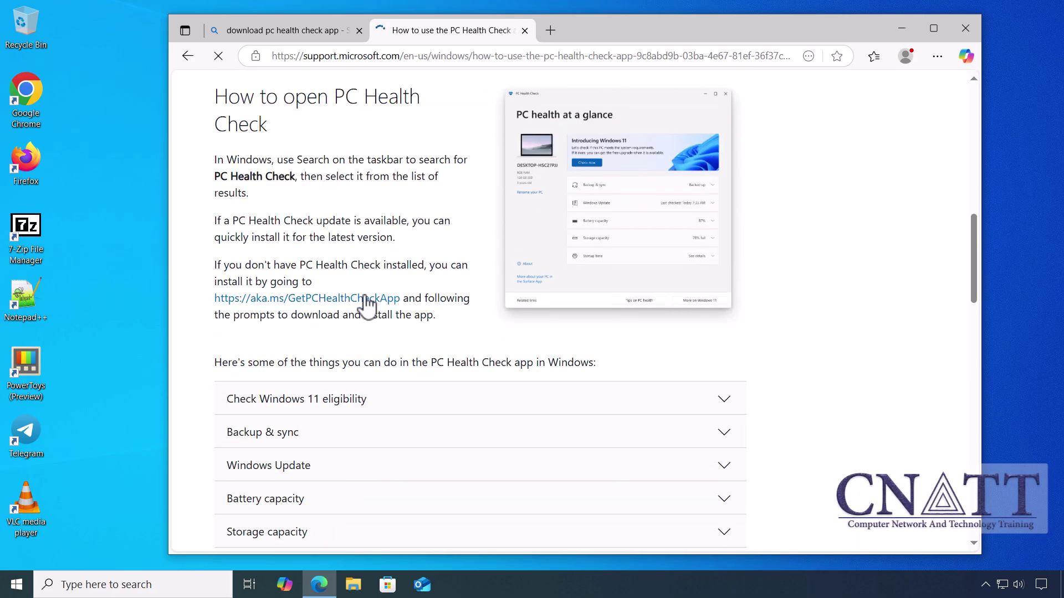
click(365, 299)
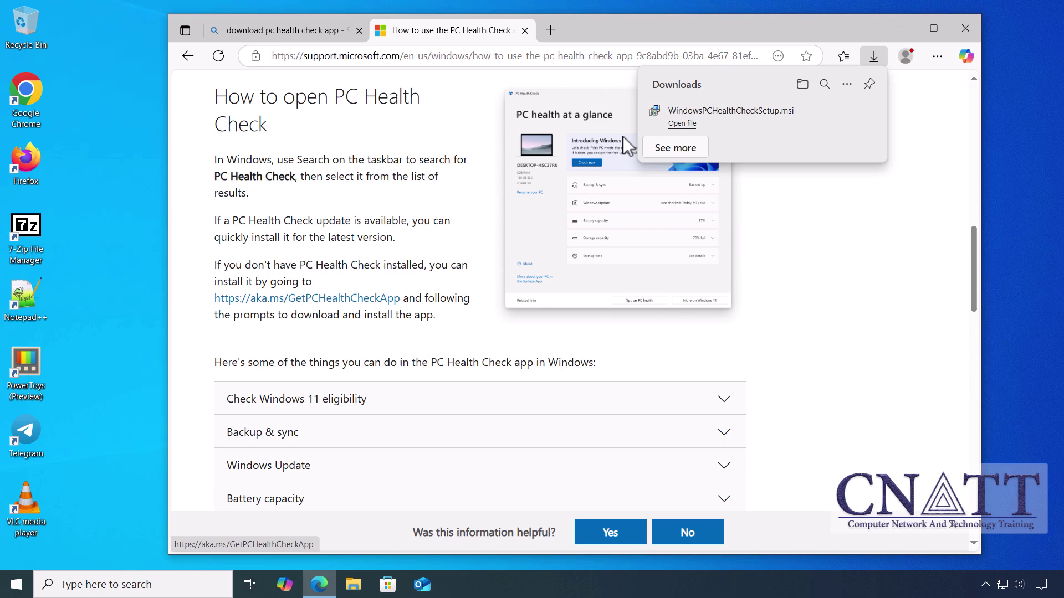
Show the download in its folder, close Edge, and run WindowsPCHealthCheckSetup
click(802, 84)
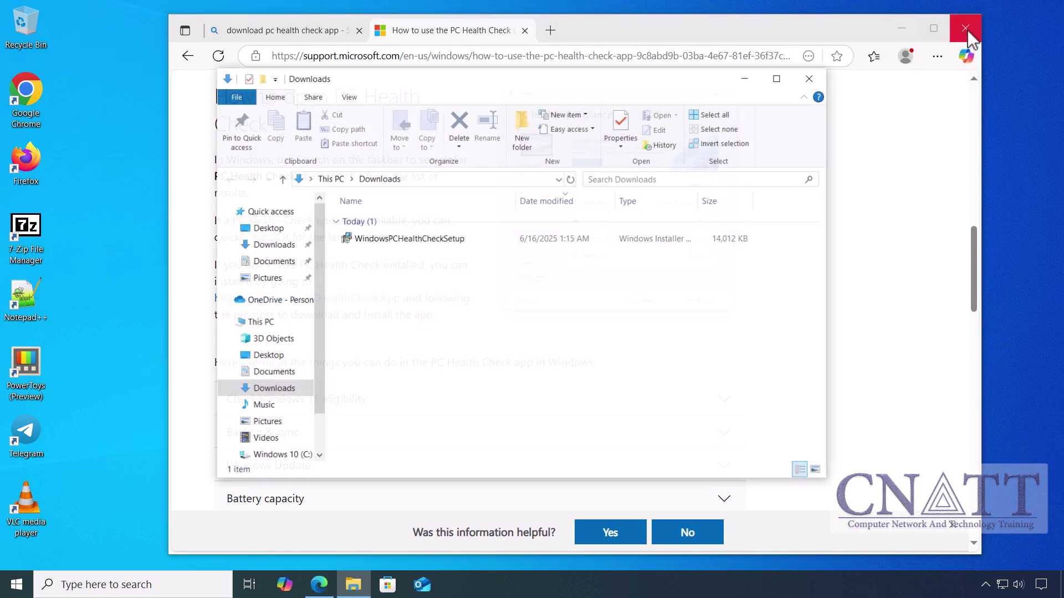
click(967, 32)
click(447, 249)
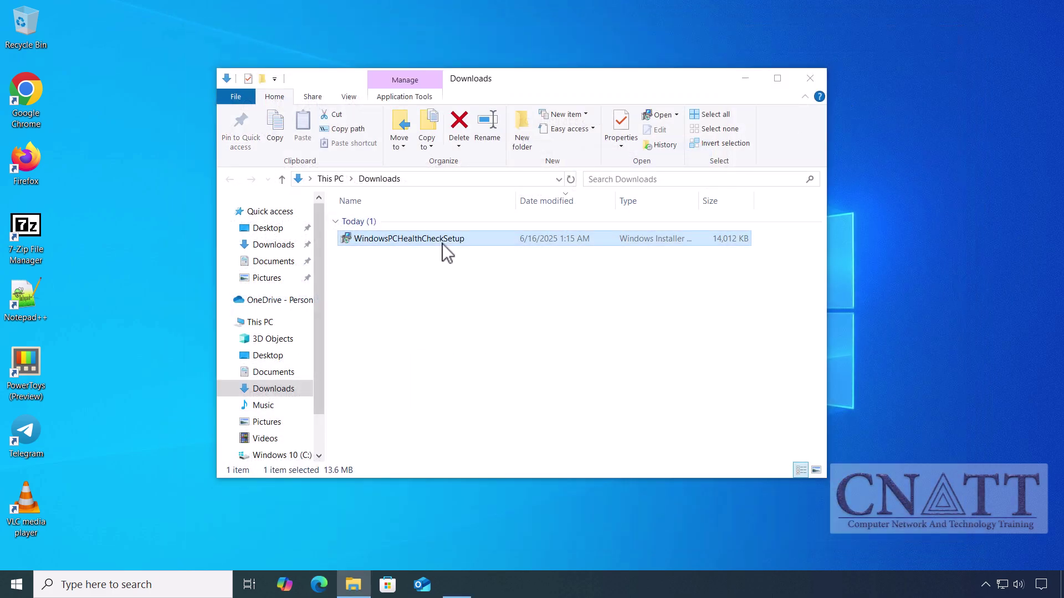
double_click(446, 250)
Accept the license and install PC Health Check with a desktop shortcut, then close Downloads
click(485, 368)
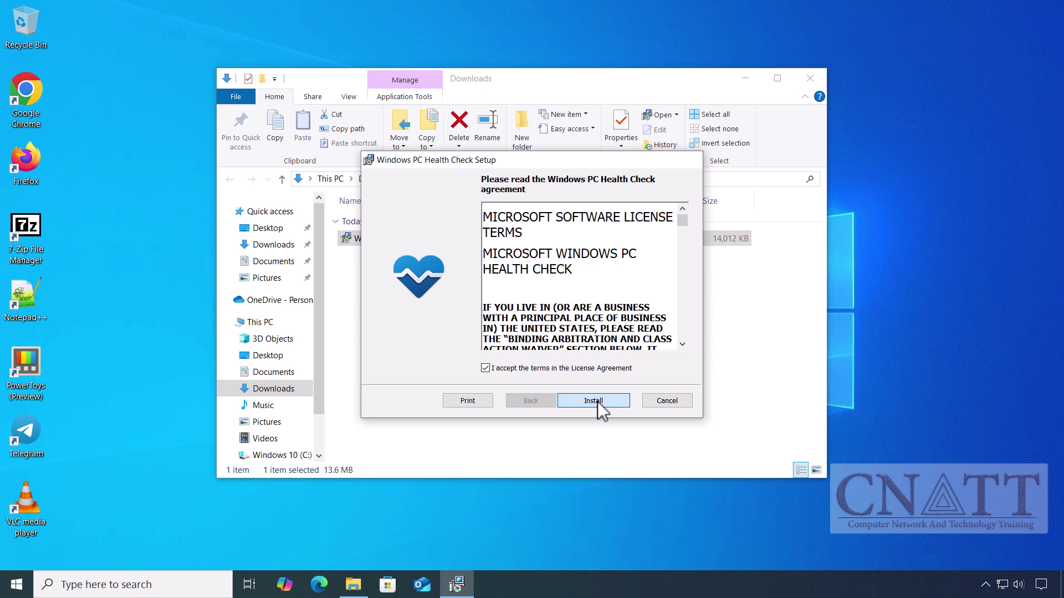
click(592, 401)
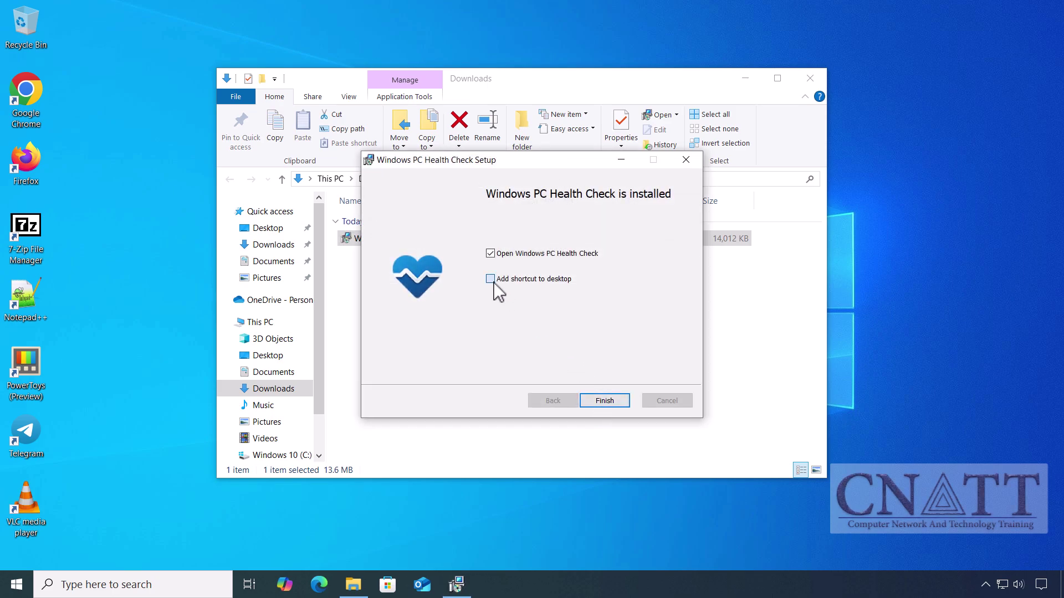
click(490, 279)
click(620, 403)
click(809, 83)
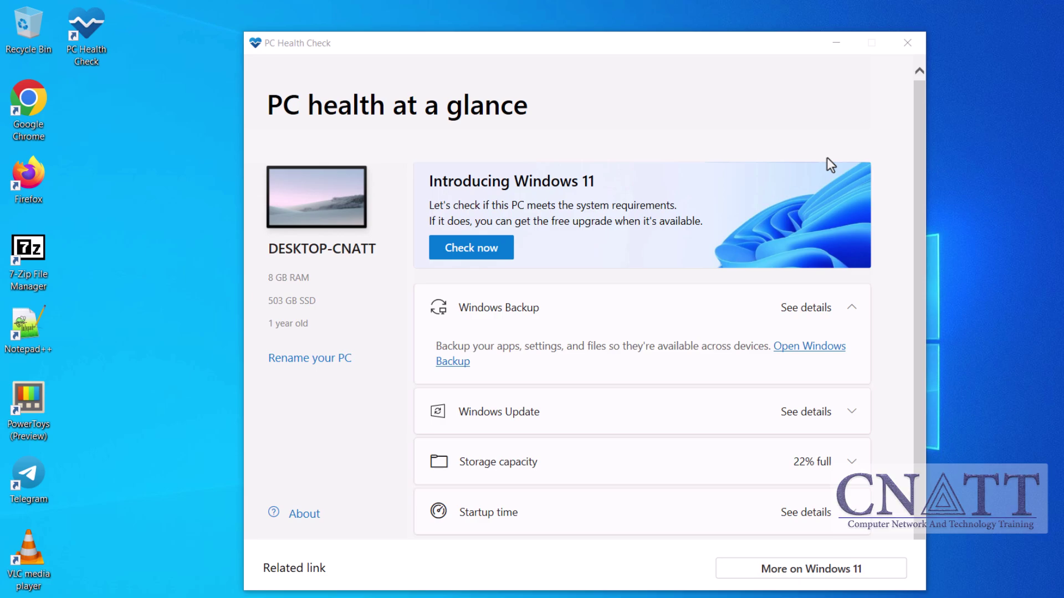
Check Windows 11 eligibility and review every requirement result, including Secure Boot and TPM 2.0
click(502, 253)
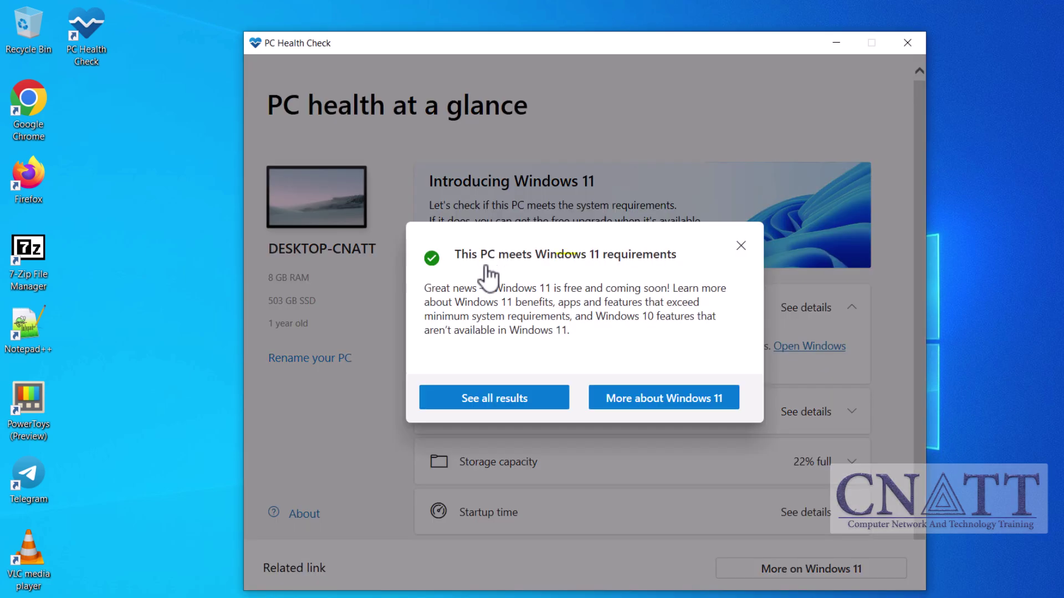
click(565, 401)
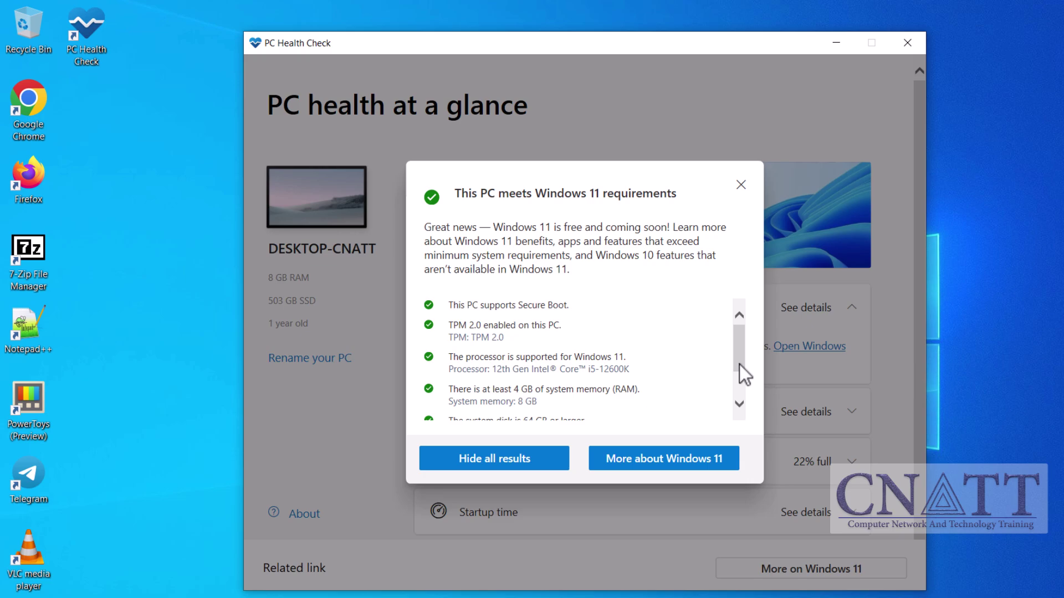
drag(740, 365, 744, 386)
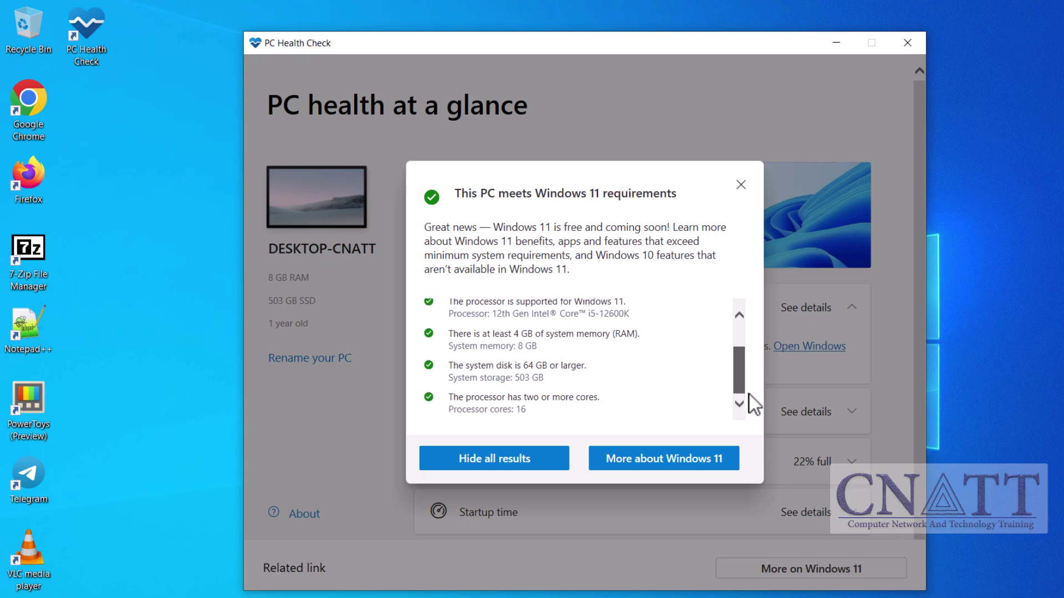
drag(749, 395, 747, 358)
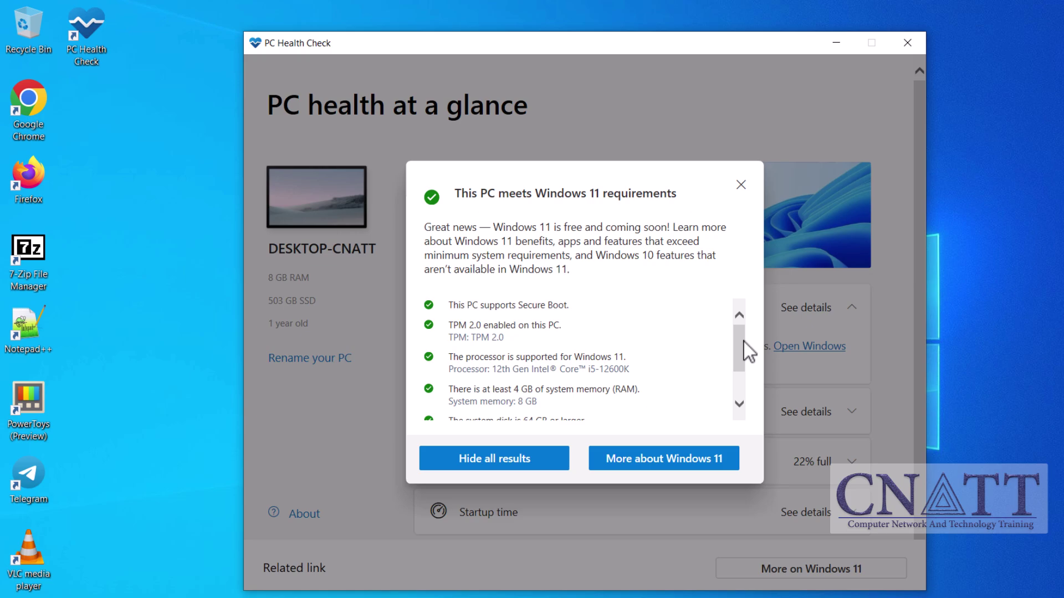
click(551, 459)
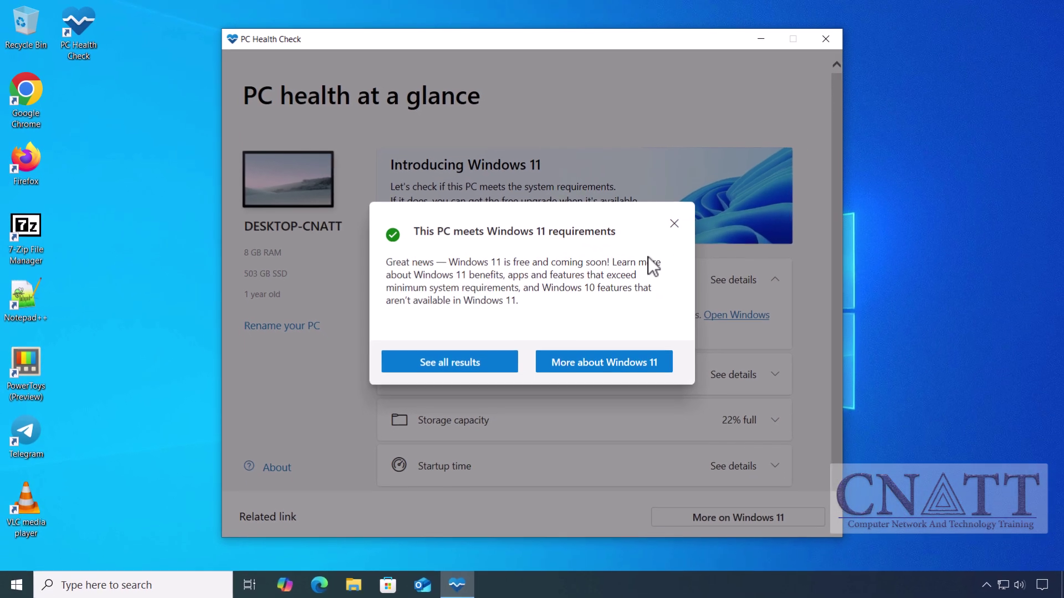
click(675, 225)
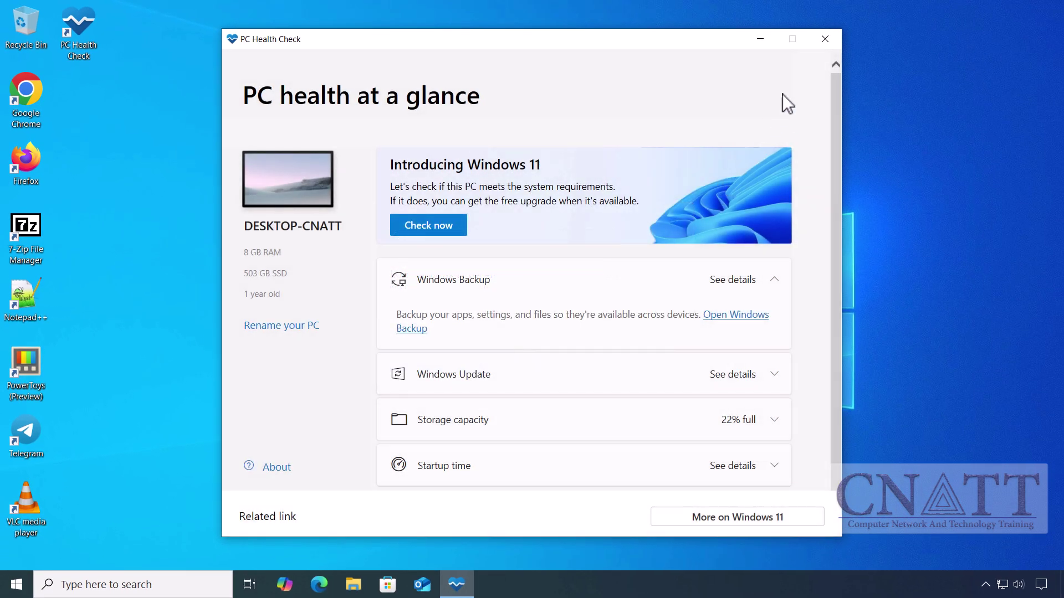
Close the PC Health Check app
click(822, 39)
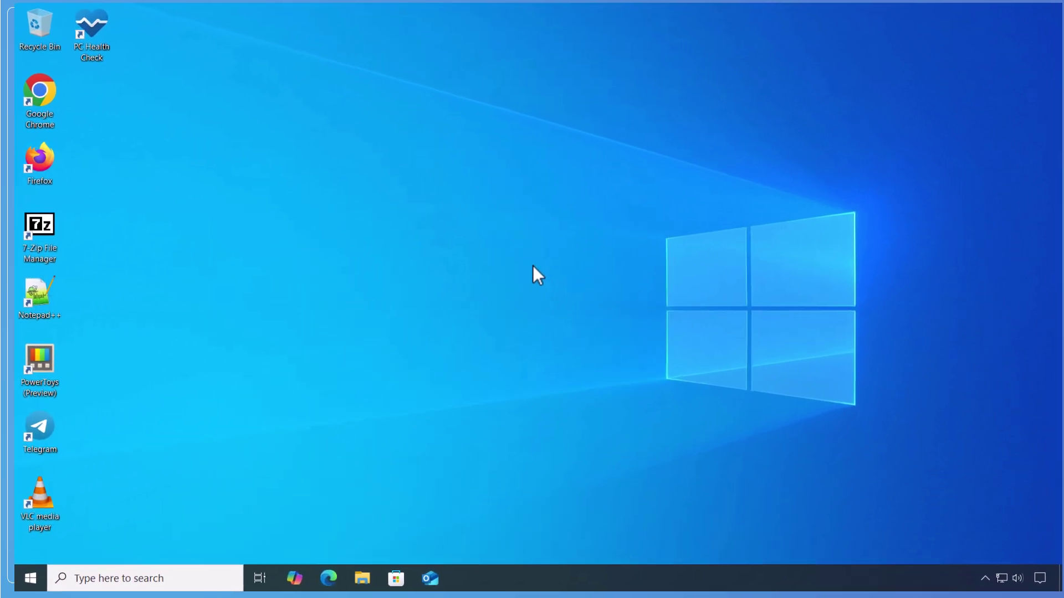
Search 'download windows 11 microsoft.com' and download the Windows 11 Installation Assistant, showing it in Downloads
click(320, 585)
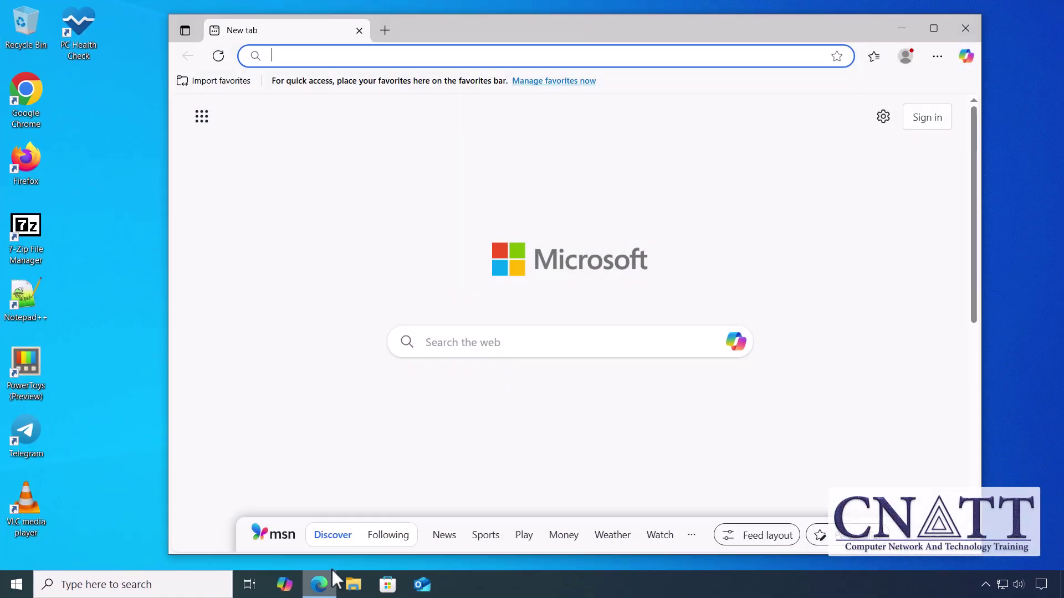
click(471, 349)
text(downlo)
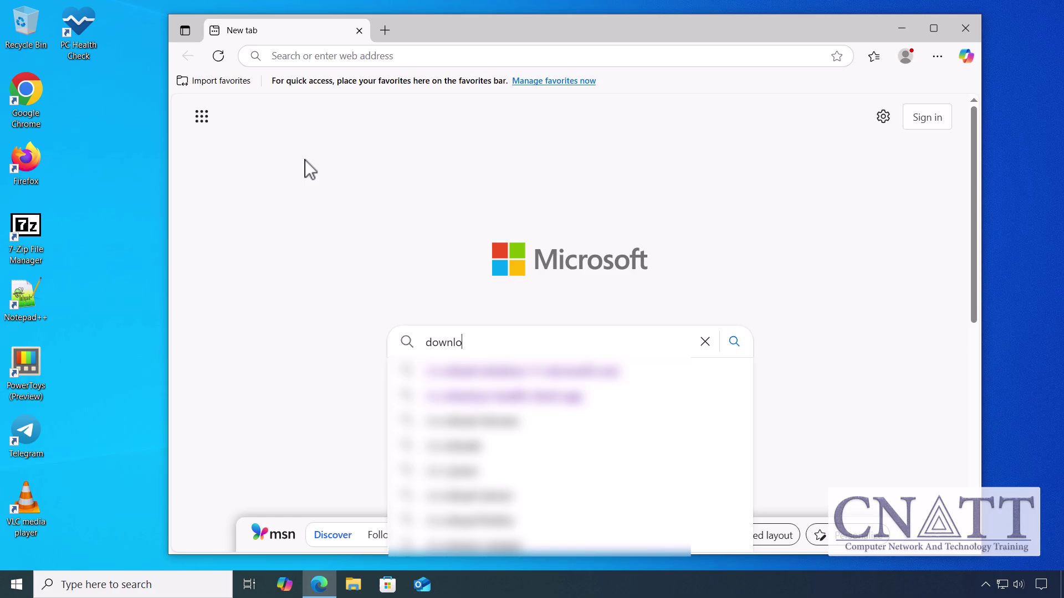
text(ad windows 11 microsoft.com)
key(Return)
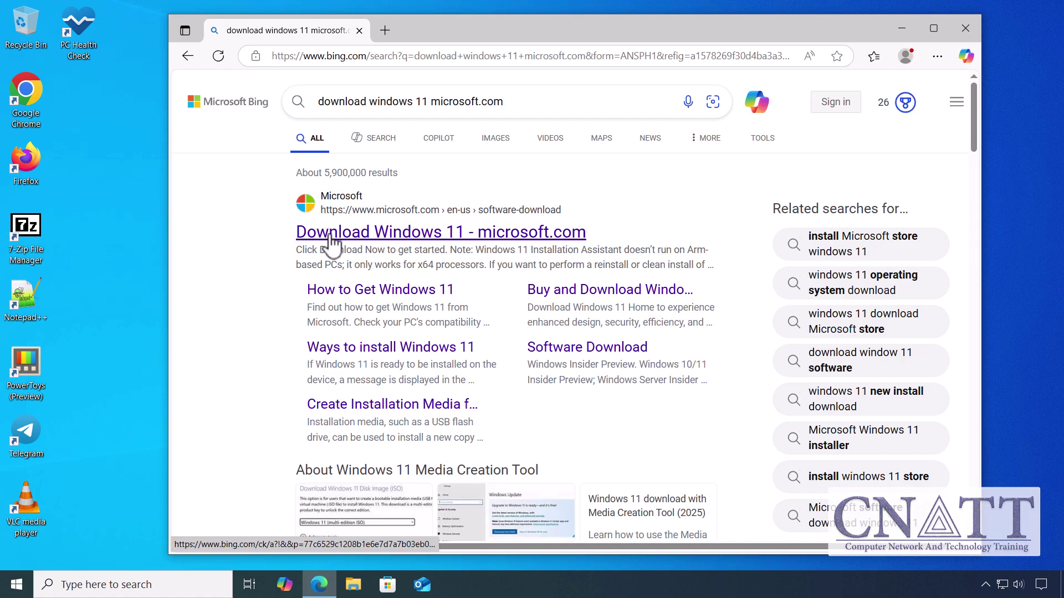
click(331, 233)
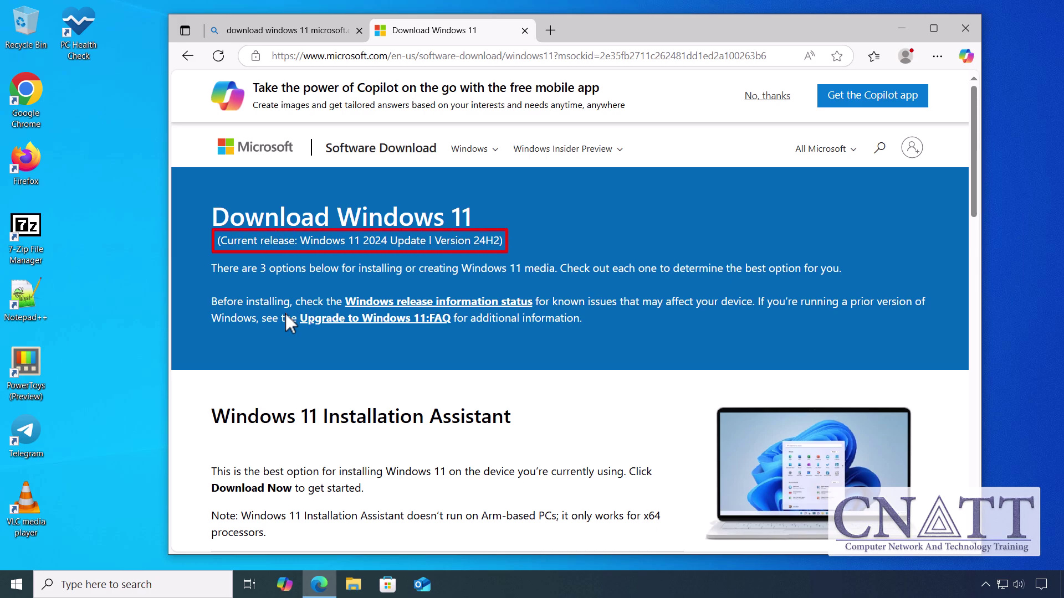
scroll(286, 313, down, 2)
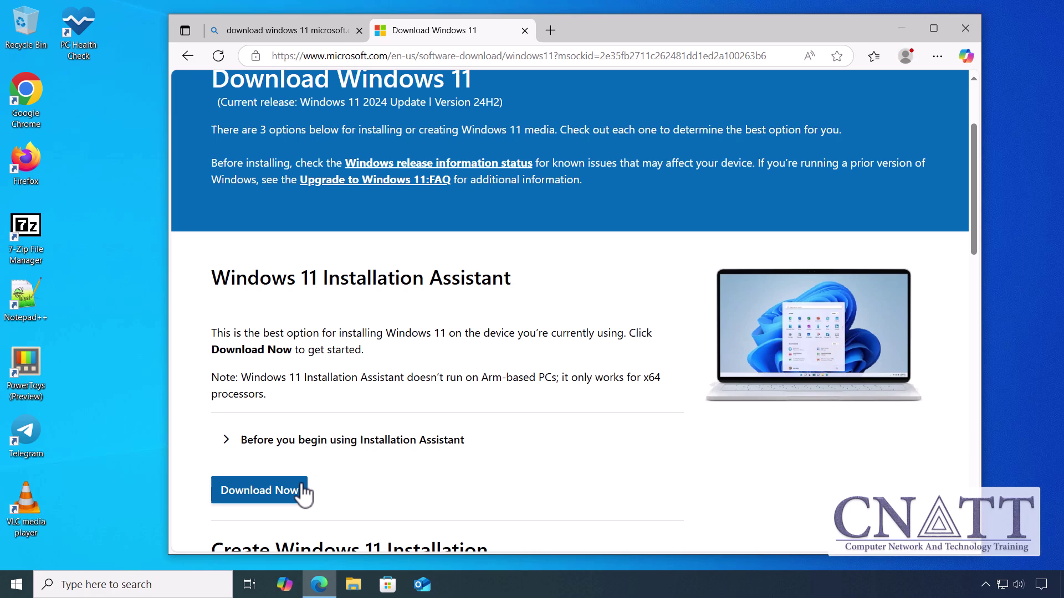
click(299, 495)
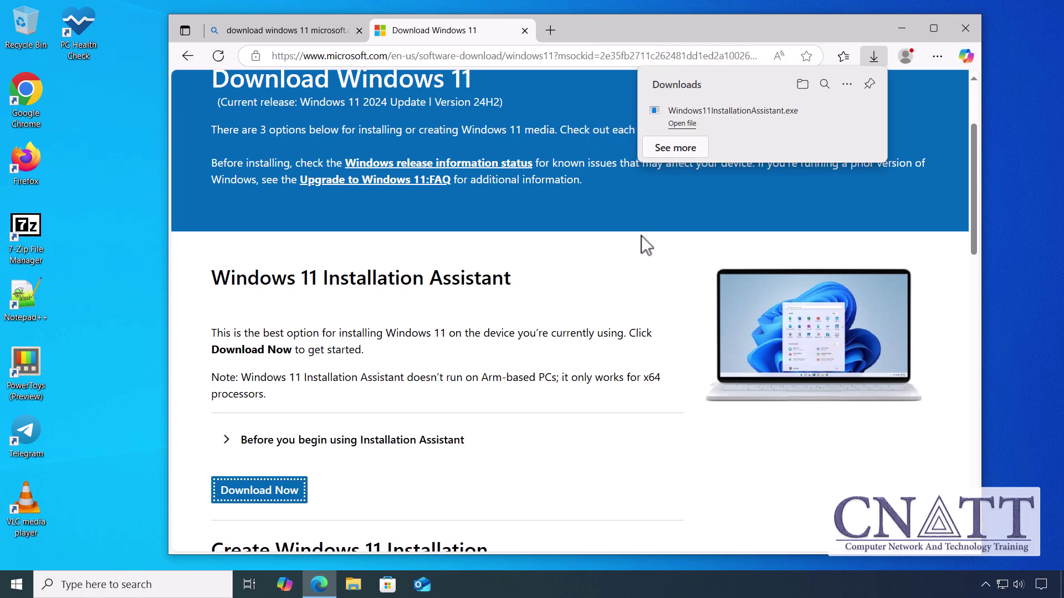
click(802, 84)
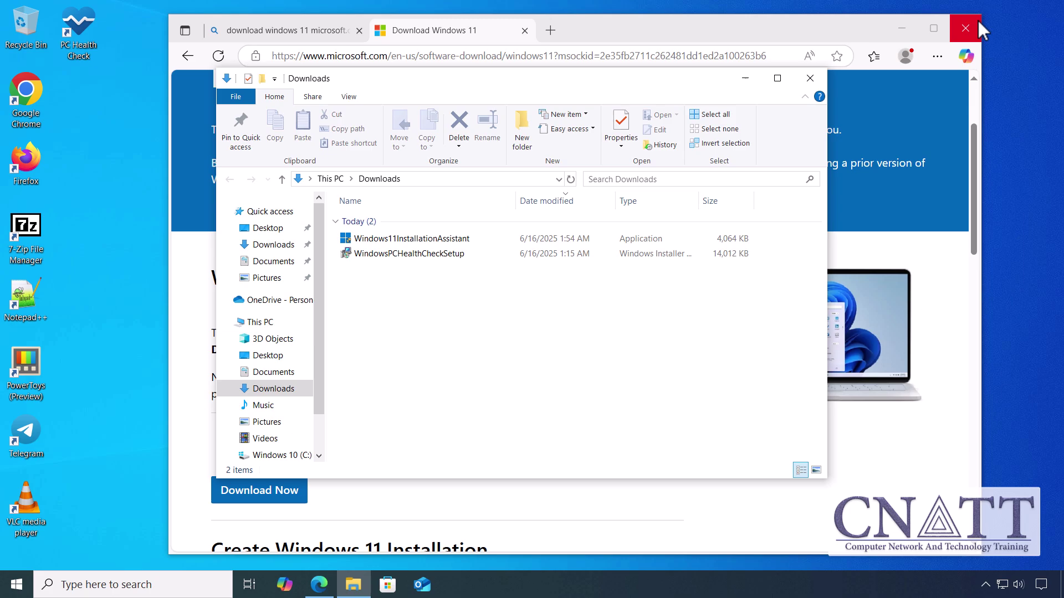
Close Edge and run Windows11InstallationAssistant from Downloads, approving the User Account Control prompt
click(978, 18)
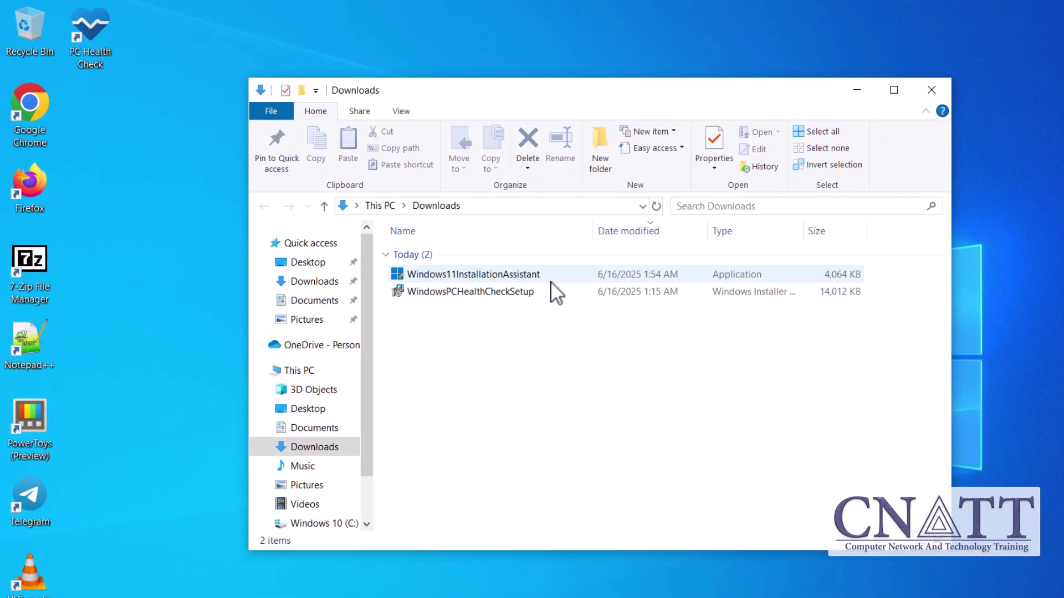
double_click(550, 279)
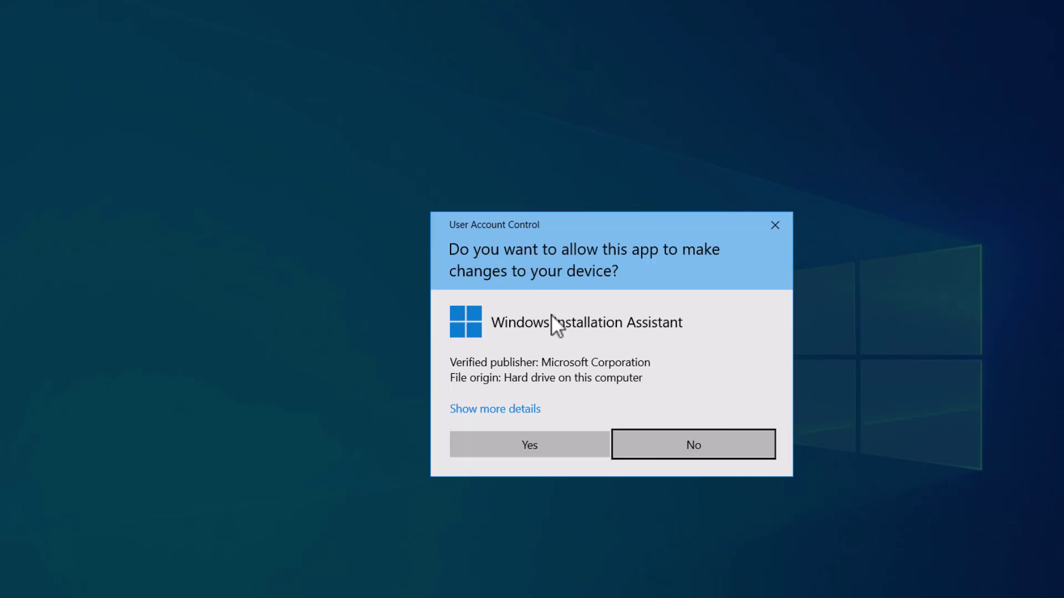
click(573, 448)
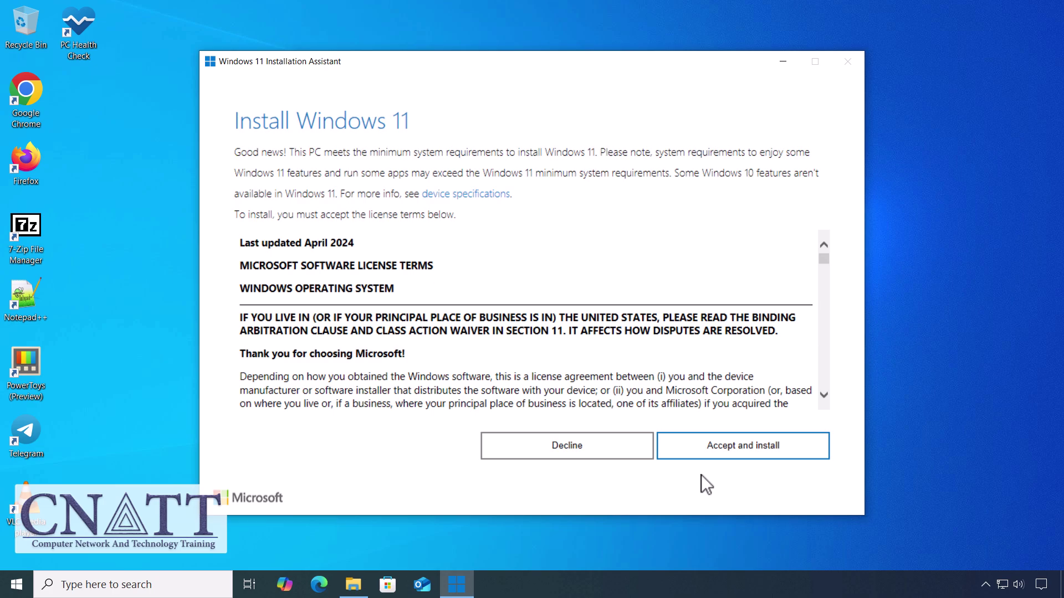
Accept the license terms so the assistant downloads and installs Windows 11
click(798, 455)
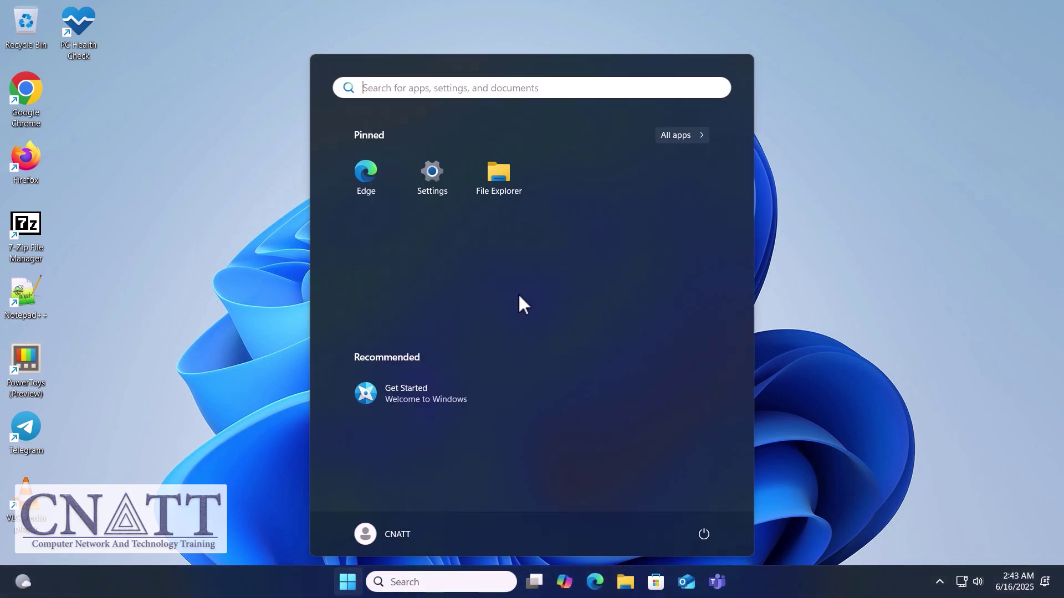
Open System > About from the Start right-click menu to confirm Windows 11 Pro 24H2, build 26100.1742
right_click(354, 585)
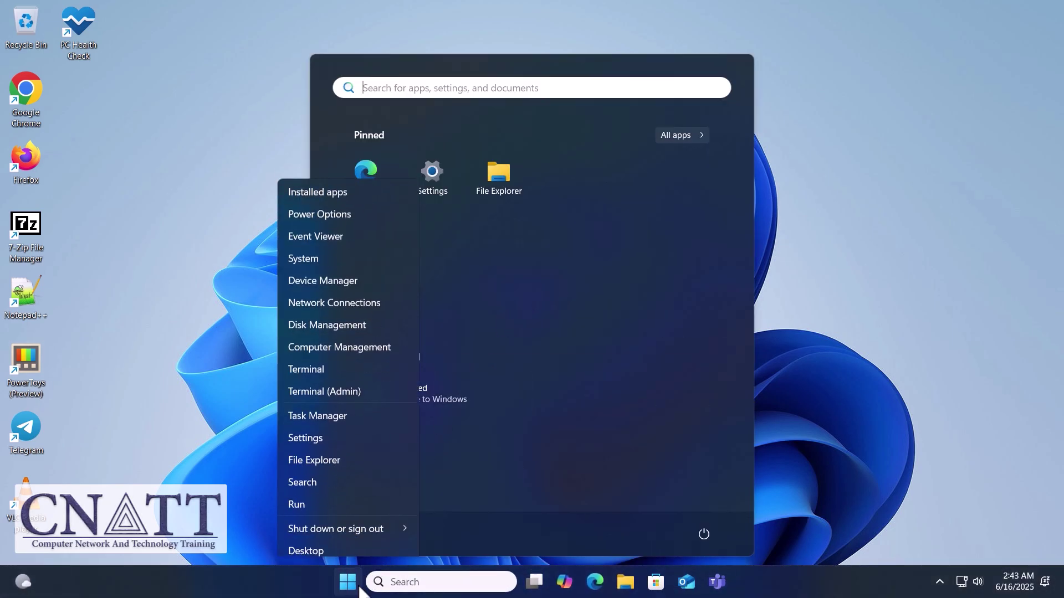
click(384, 254)
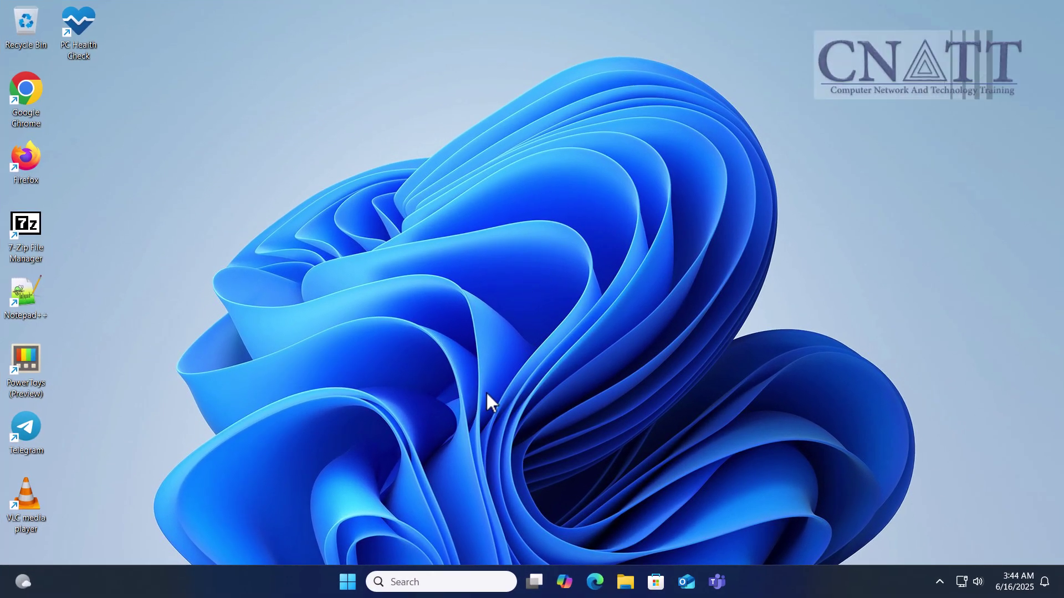
right_click(348, 582)
click(318, 253)
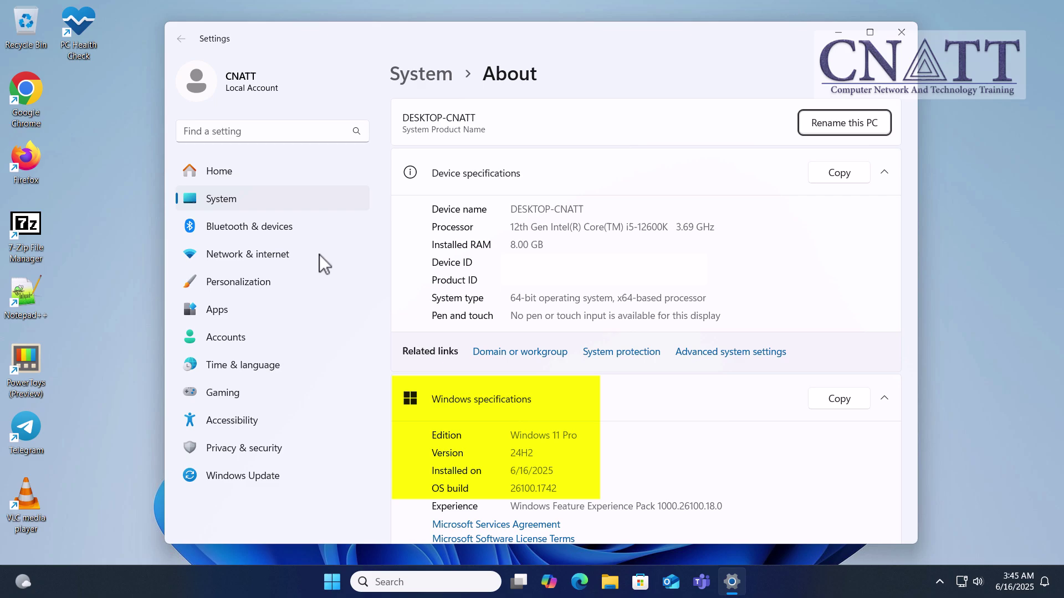
Reopen Settings from Start and go to System > Recovery
click(902, 32)
click(348, 582)
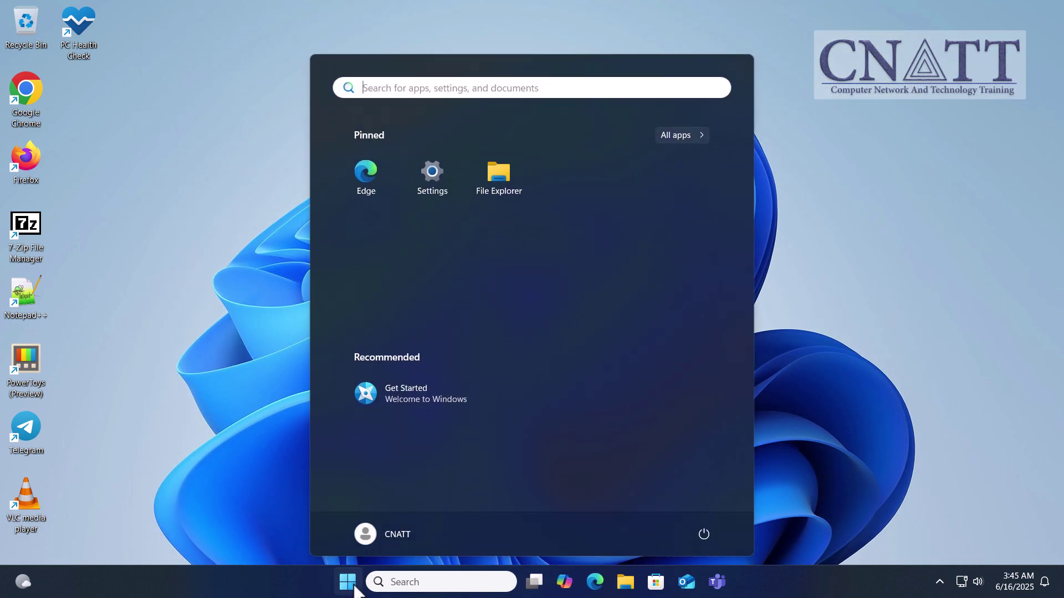
click(432, 194)
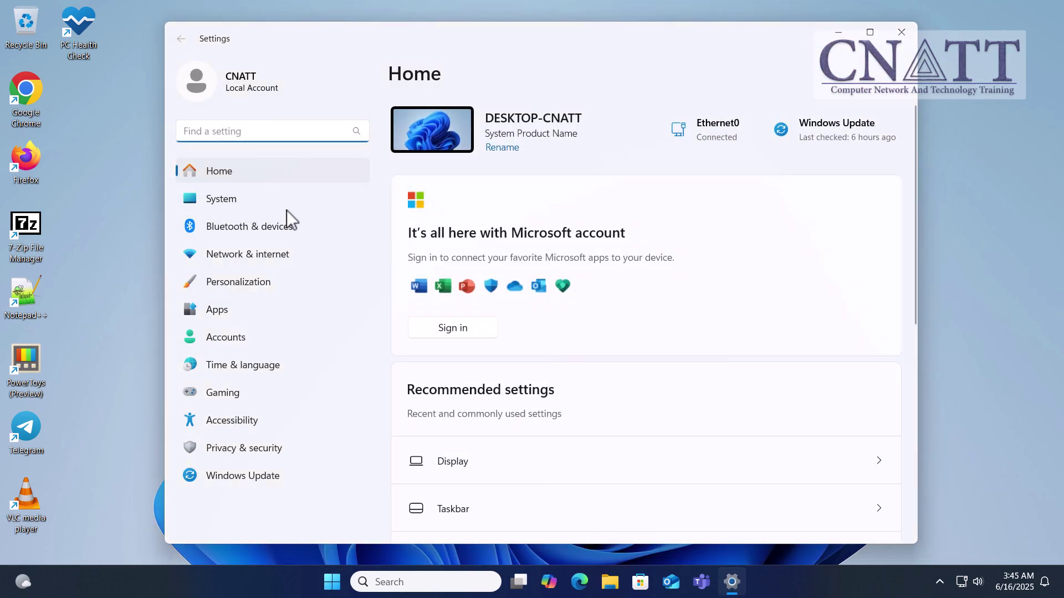
click(286, 205)
scroll(741, 359, down, 5)
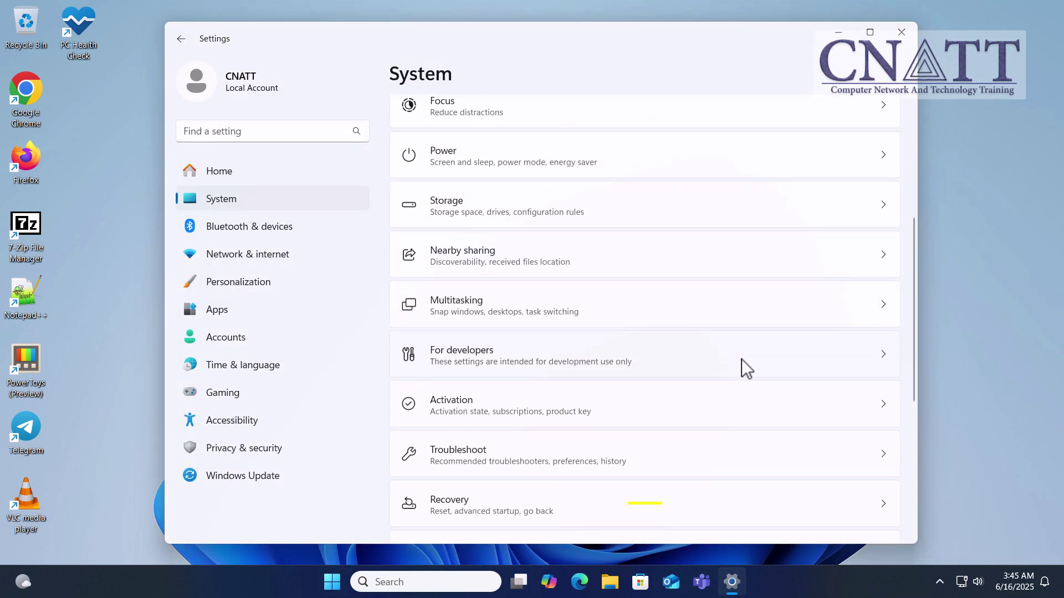
click(719, 504)
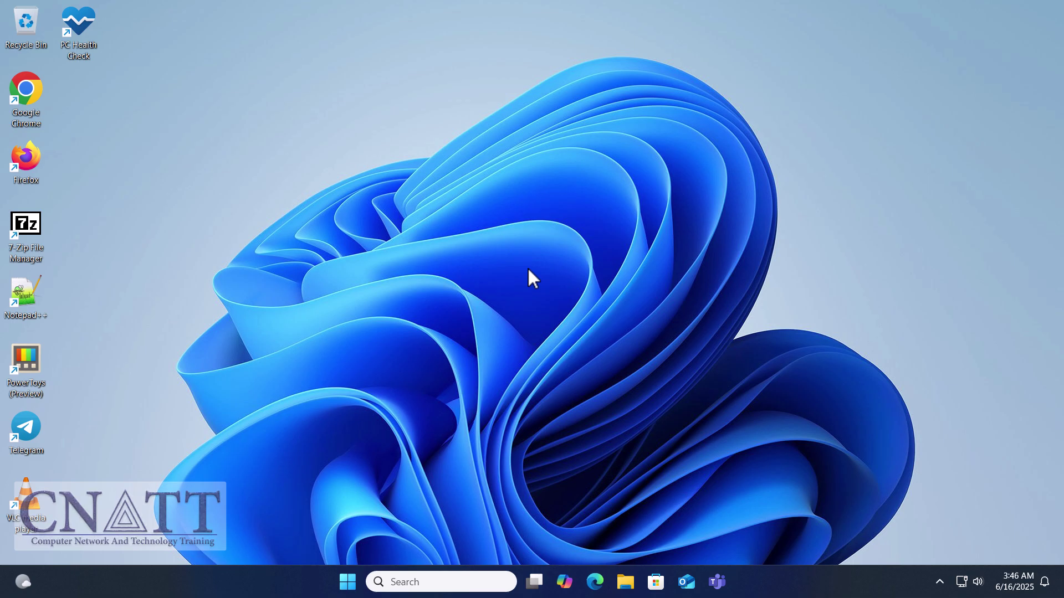
Go to System > Storage in Settings and open the Temporary files list showing 19.1 GB of previous installations
click(349, 580)
click(428, 185)
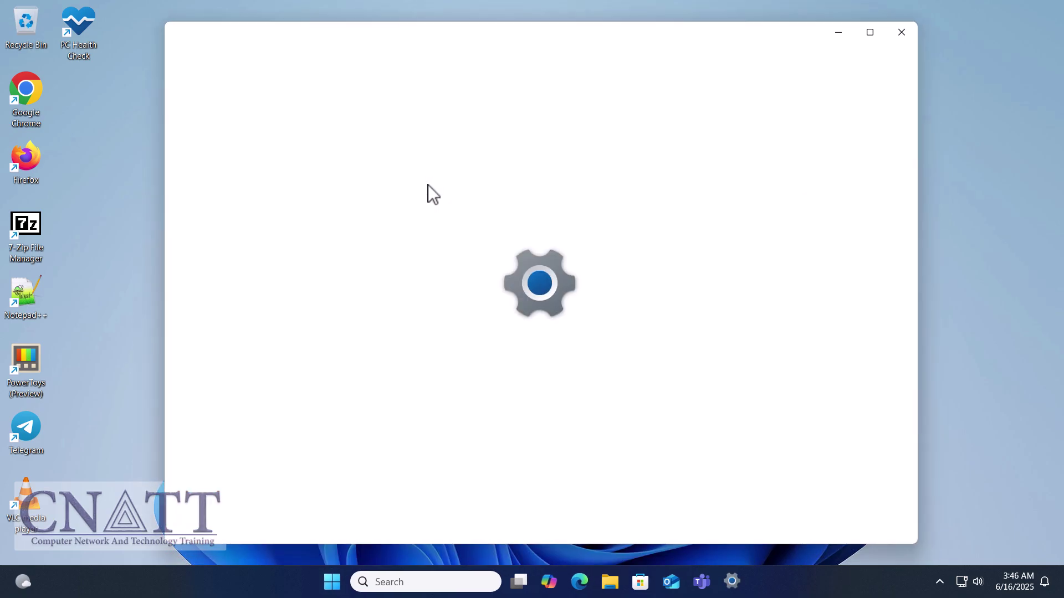
click(286, 198)
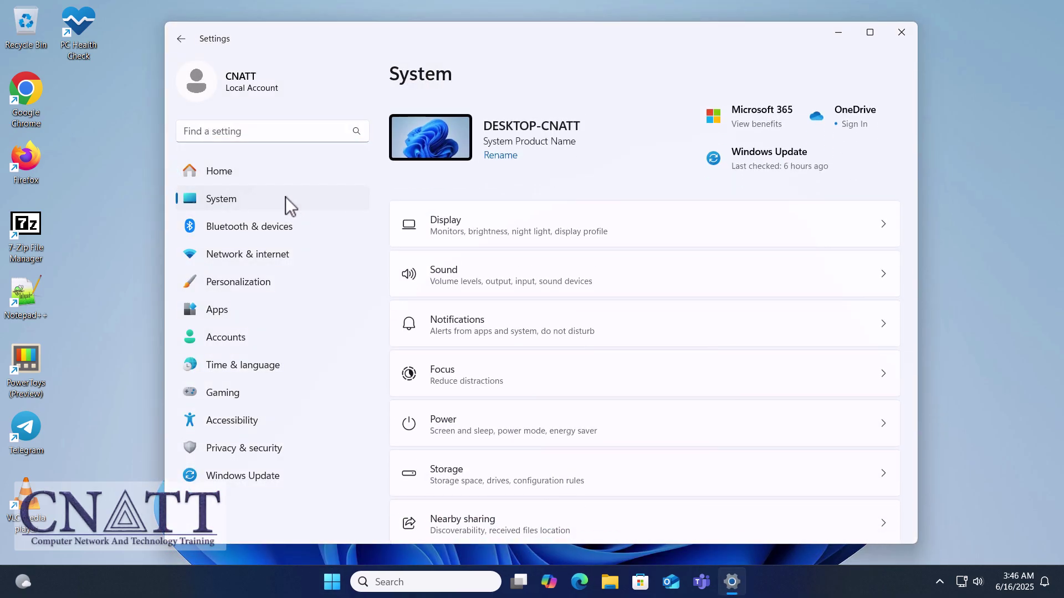
scroll(454, 214, down, 3)
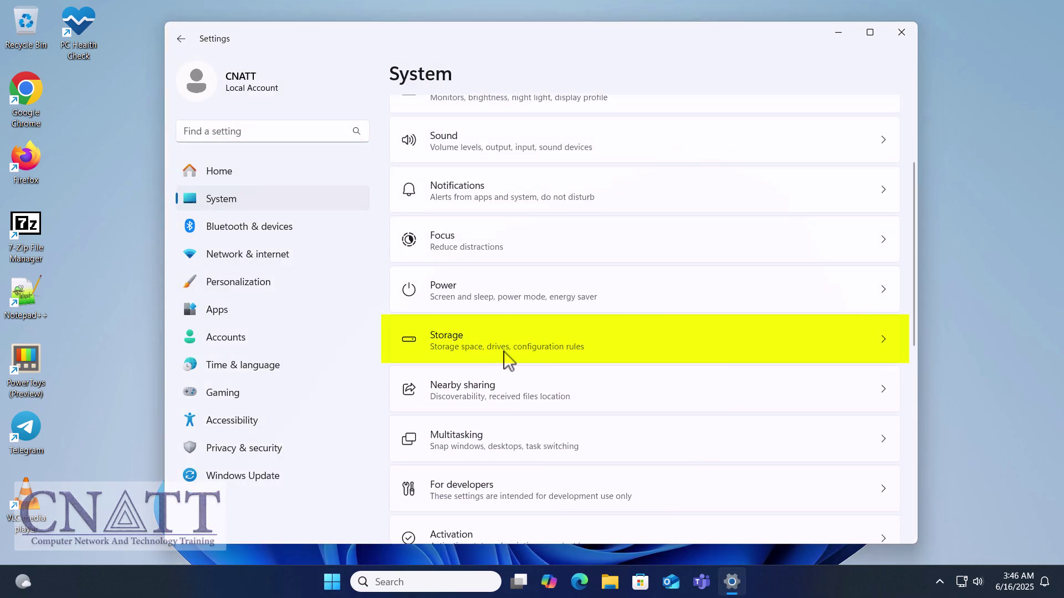
click(504, 351)
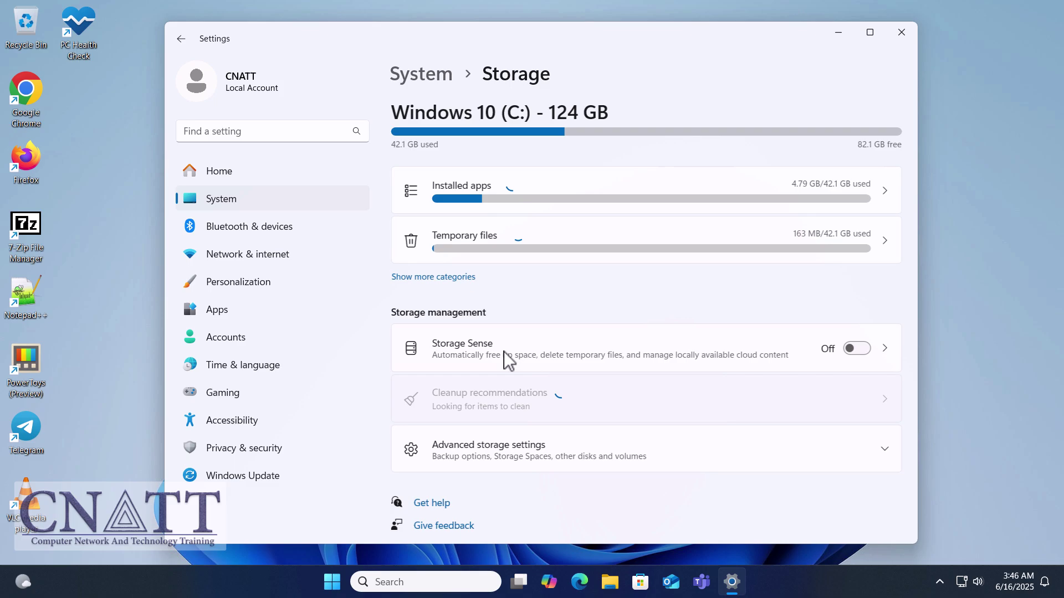
click(547, 251)
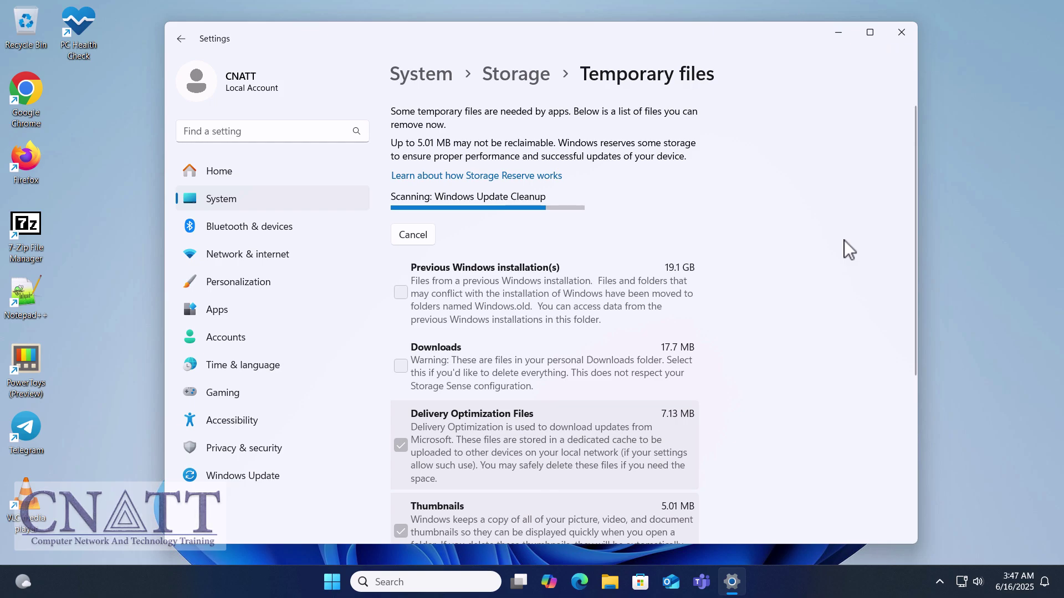
Select Previous Windows installation(s) and permanently remove the 19.5 GB of selected temporary files
click(401, 299)
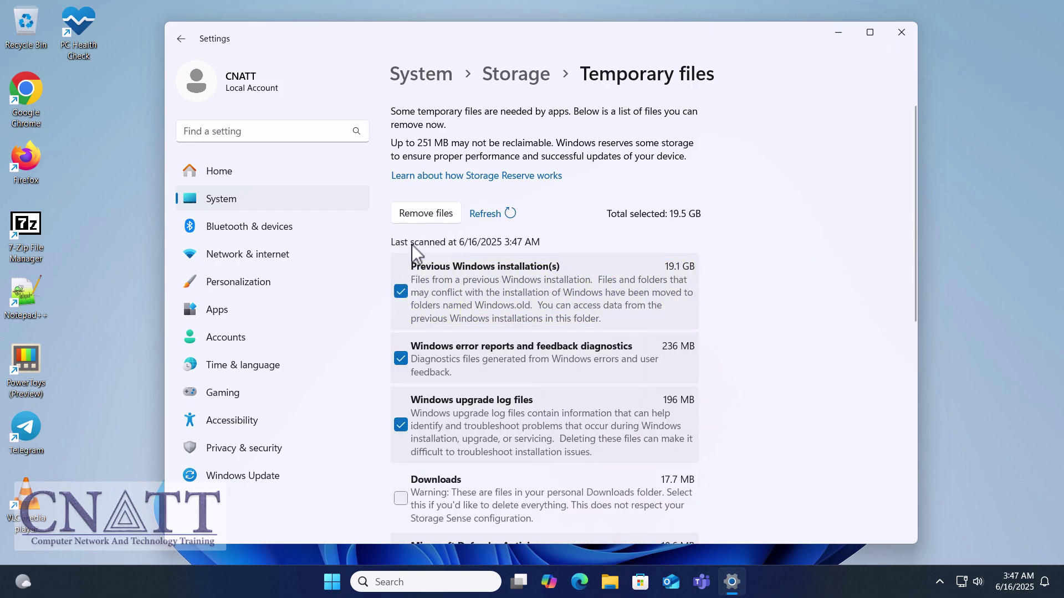
click(417, 221)
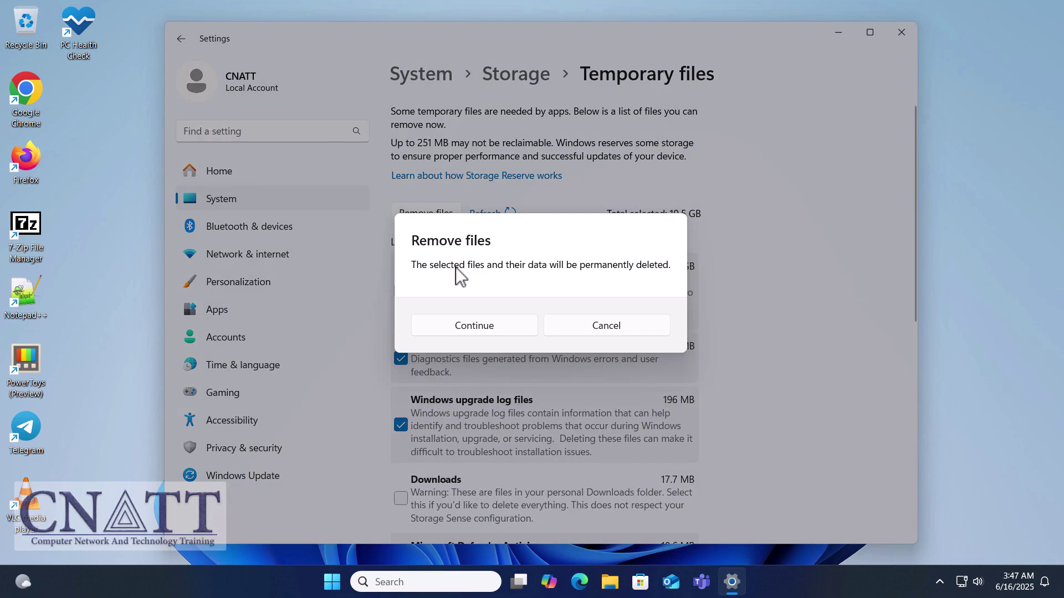
click(506, 328)
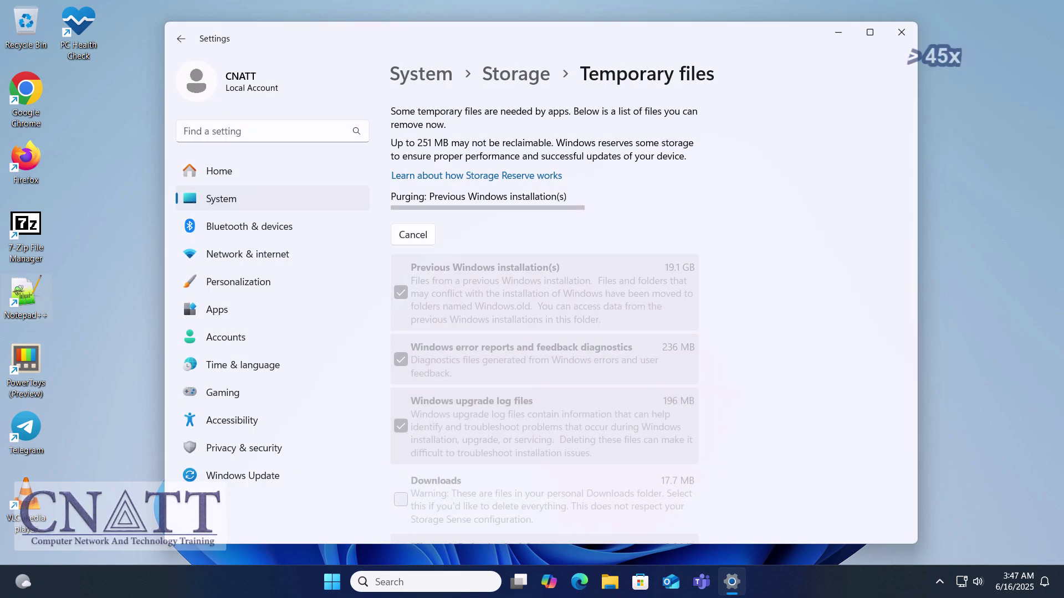